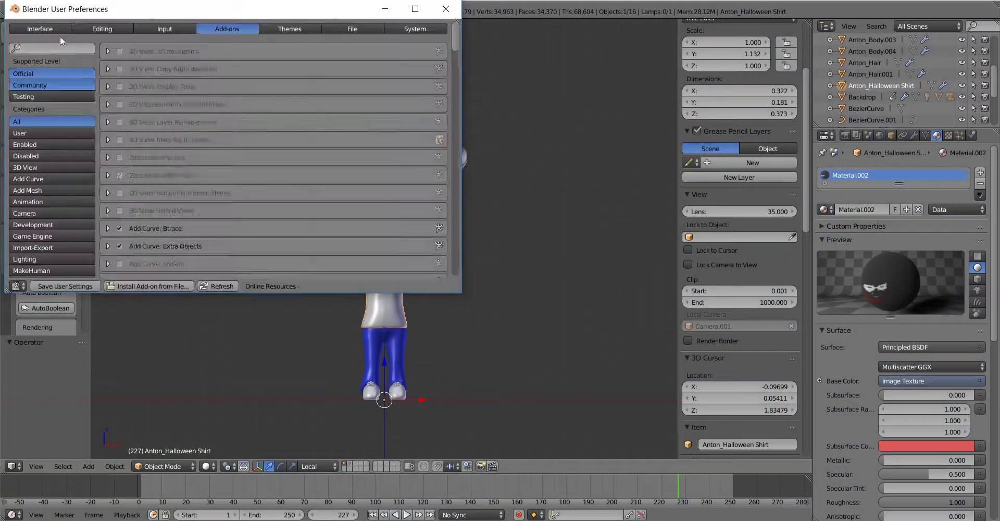
# Close the add-on preferences and return to Anton in the 3D viewport
pyautogui.click(445, 13)
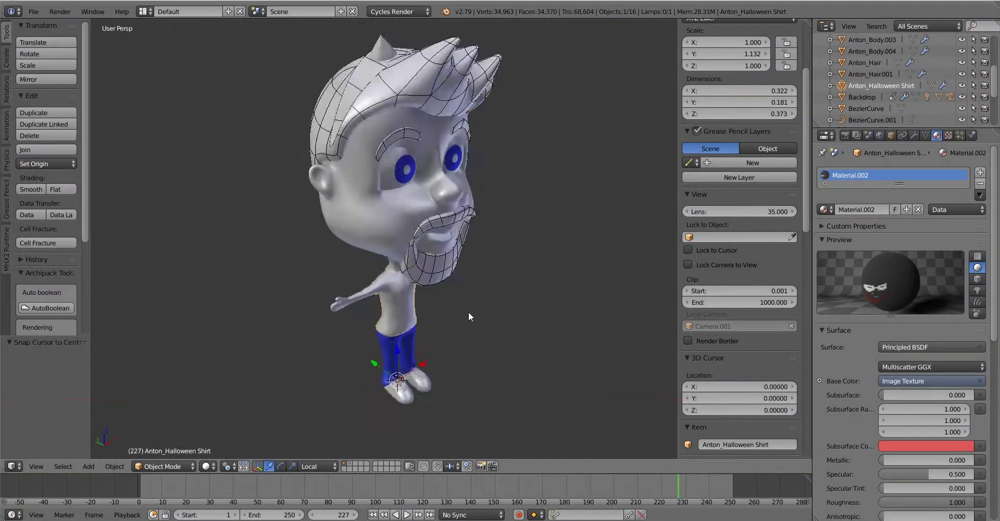
pyautogui.hotkey('shift', 'a')
# Add a Human metarig armature for Anton and change the transform pivot setting
pyautogui.click(536, 393)
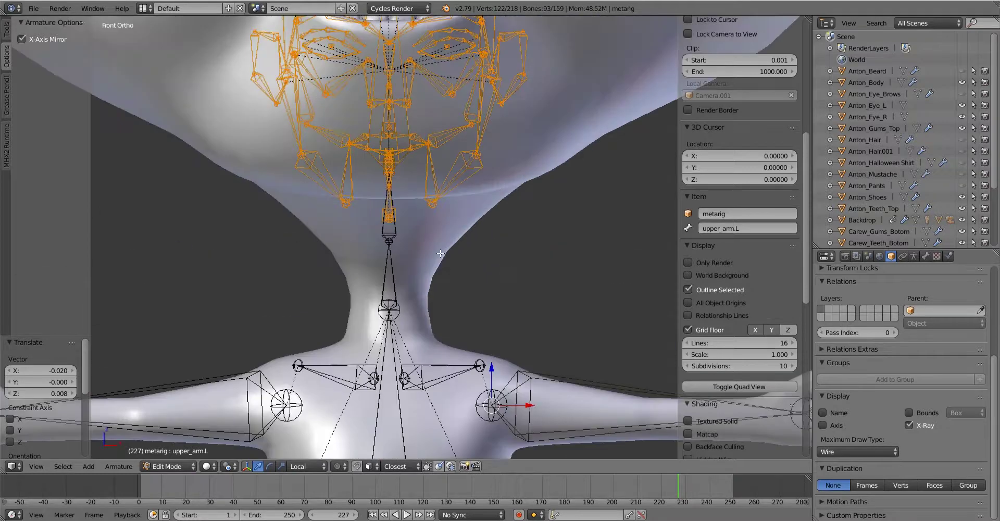
pyautogui.click(227, 466)
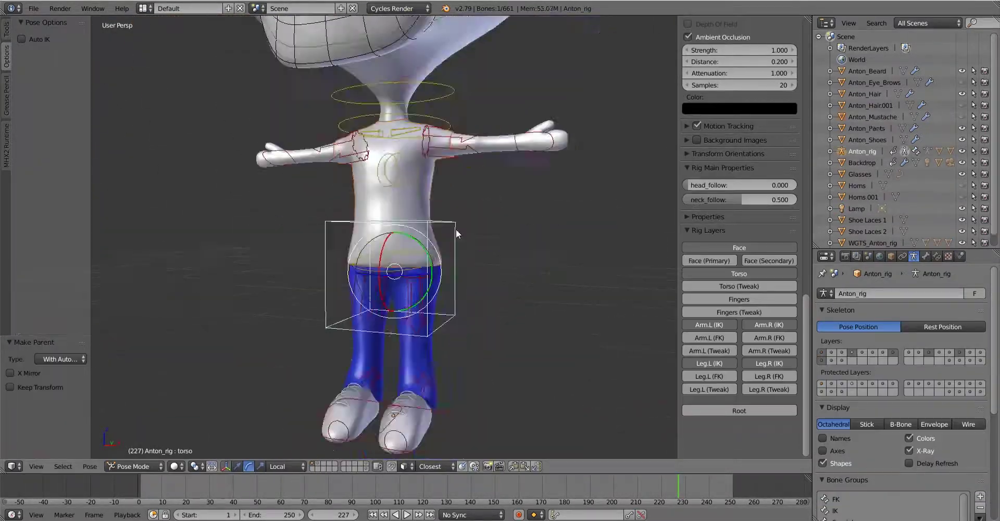
# Select both foot IK controls of the generated Anton_rig
pyautogui.keyDown('shift'); pyautogui.click(446, 348); pyautogui.keyUp('shift')
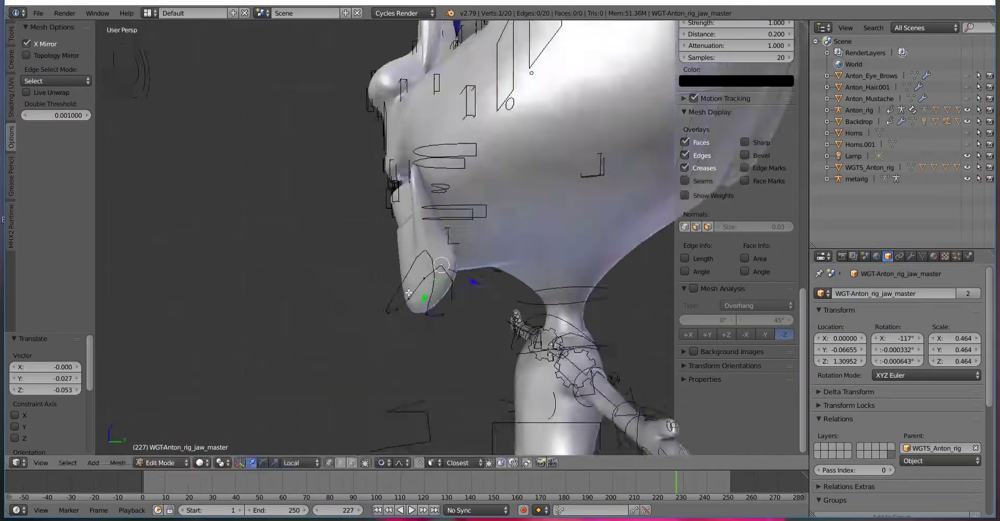
# Add a circle to the lower lip widget and rotate it to fit around the mouth
pyautogui.press('KP_1')
pyautogui.press('g')
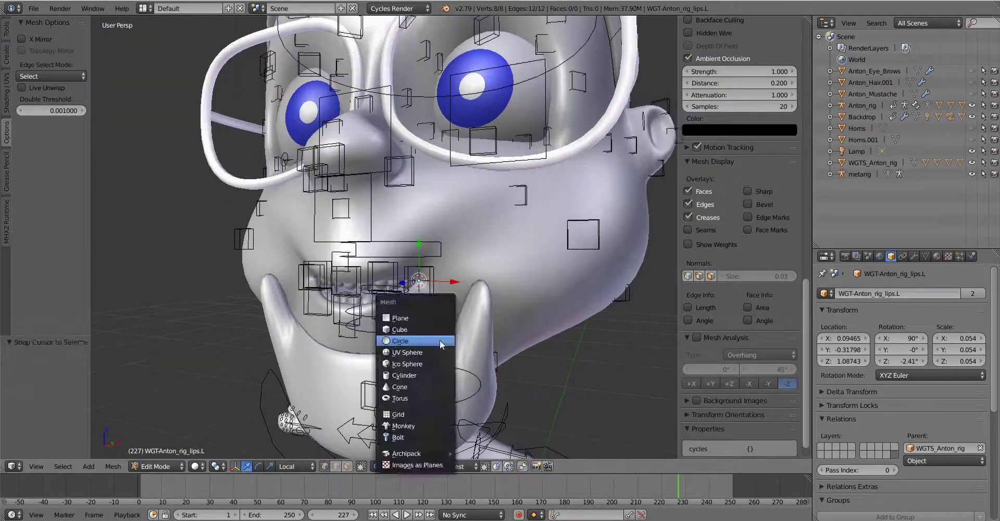
pyautogui.click(439, 339)
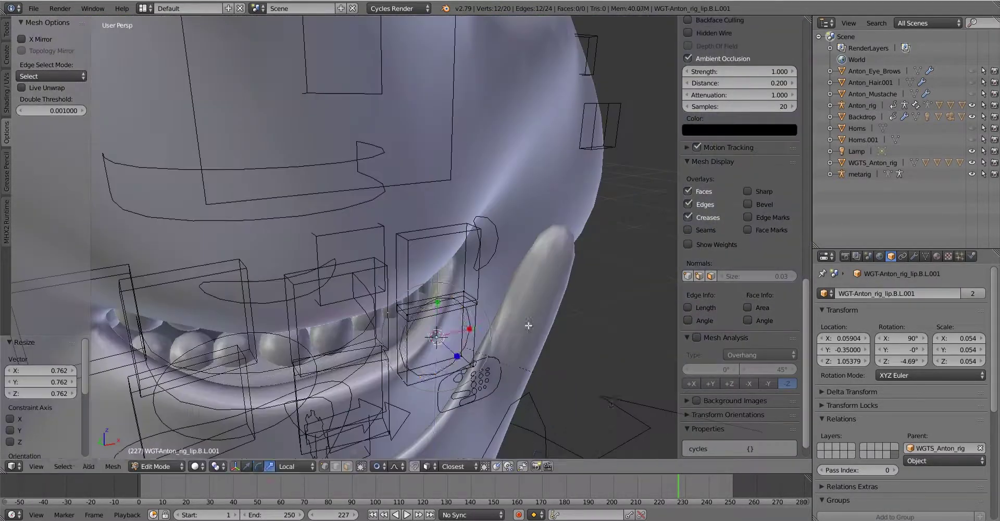
pyautogui.click(519, 328)
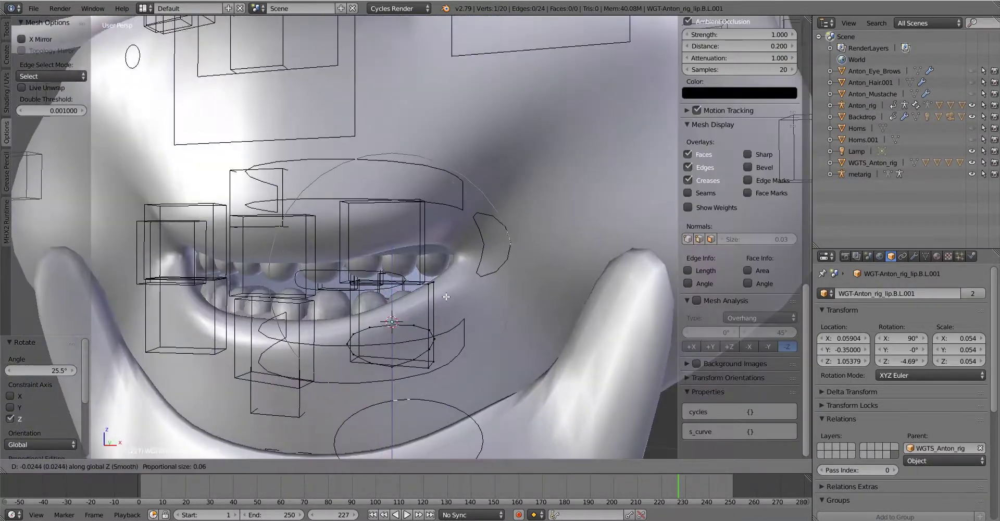
pyautogui.click(446, 296)
# Fit the whole nose widget around the nostril in front view and return to Object Mode
pyautogui.press('a')
pyautogui.press('KP_1')
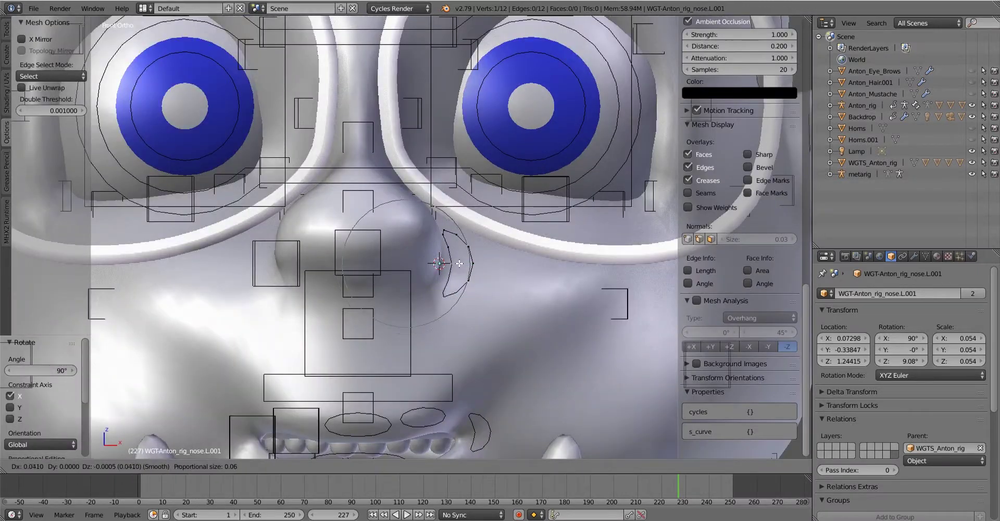
pyautogui.press('Tab')
pyautogui.moveTo(475, 223); pyautogui.dragTo(373, 289, button='middle')
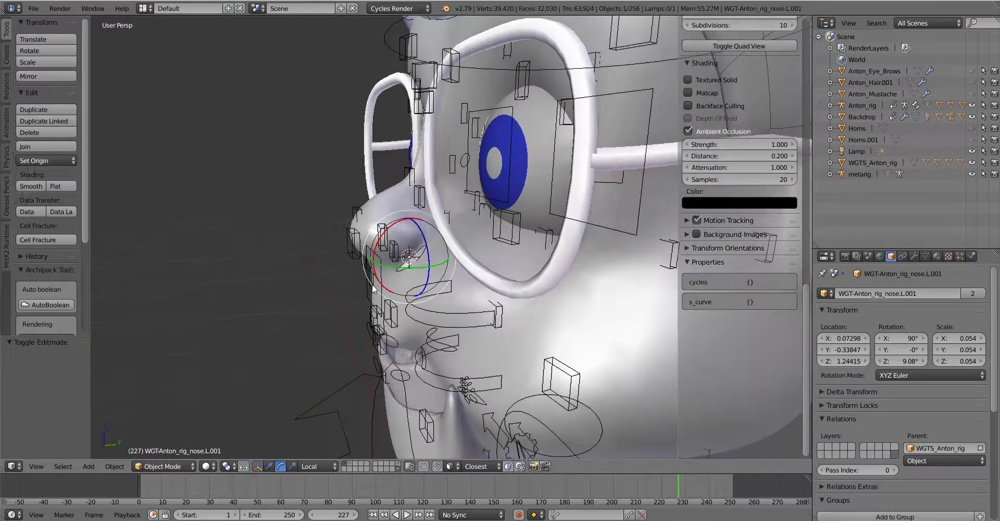
# Snap the brow widget vertices into place on Anton's brow line and leave Edit Mode
pyautogui.hotkey('shift', 's')
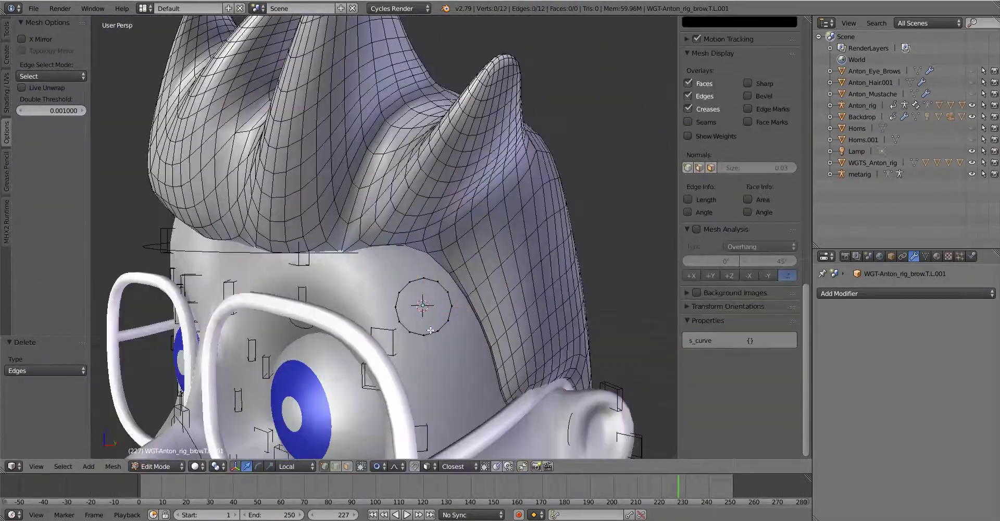
pyautogui.press('Tab')
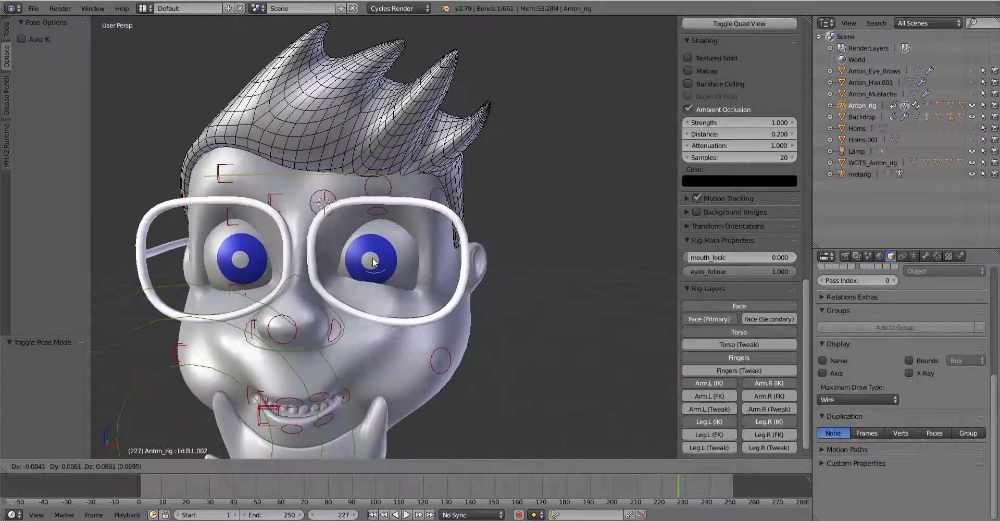
# Orbit to face Anton's mouth and select the lower lip control for testing
pyautogui.moveTo(432, 229); pyautogui.dragTo(323, 271, button='middle')
pyautogui.rightClick(359, 307)
pyautogui.scroll(4, 370, 309)
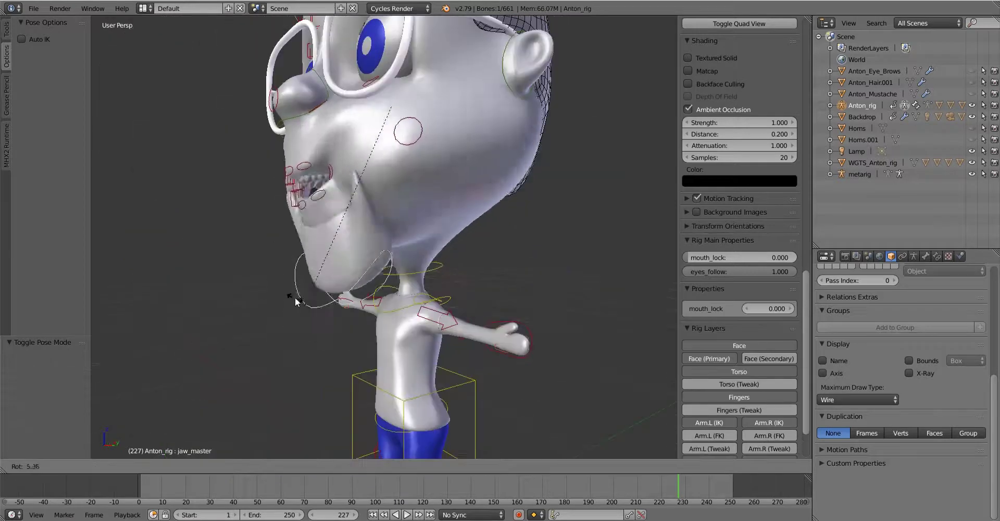